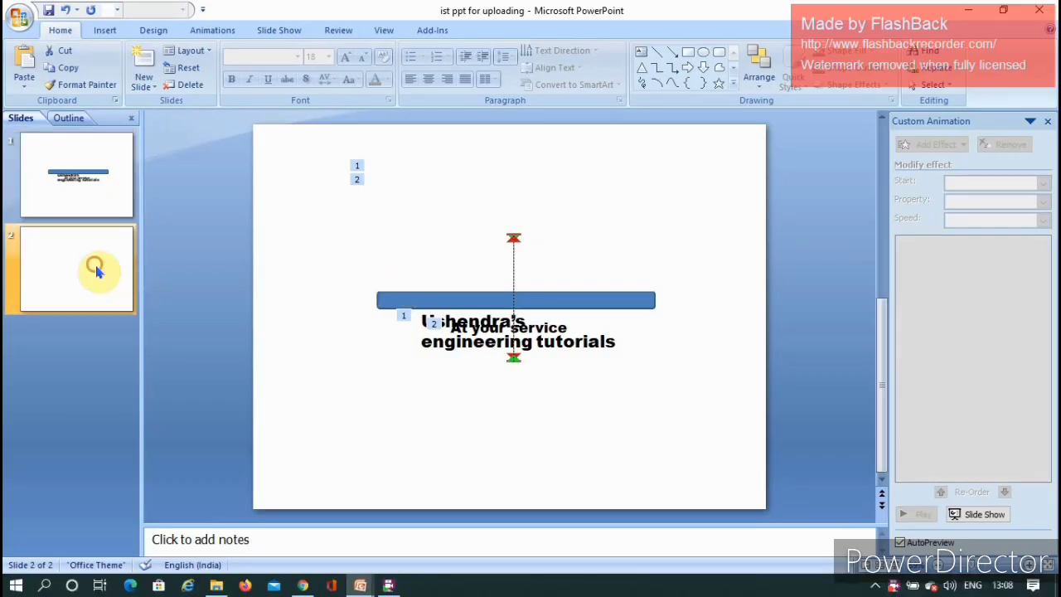
Step: Draw a text box near the centre of slide 2 containing the text 'hi'
left_click(640, 51)
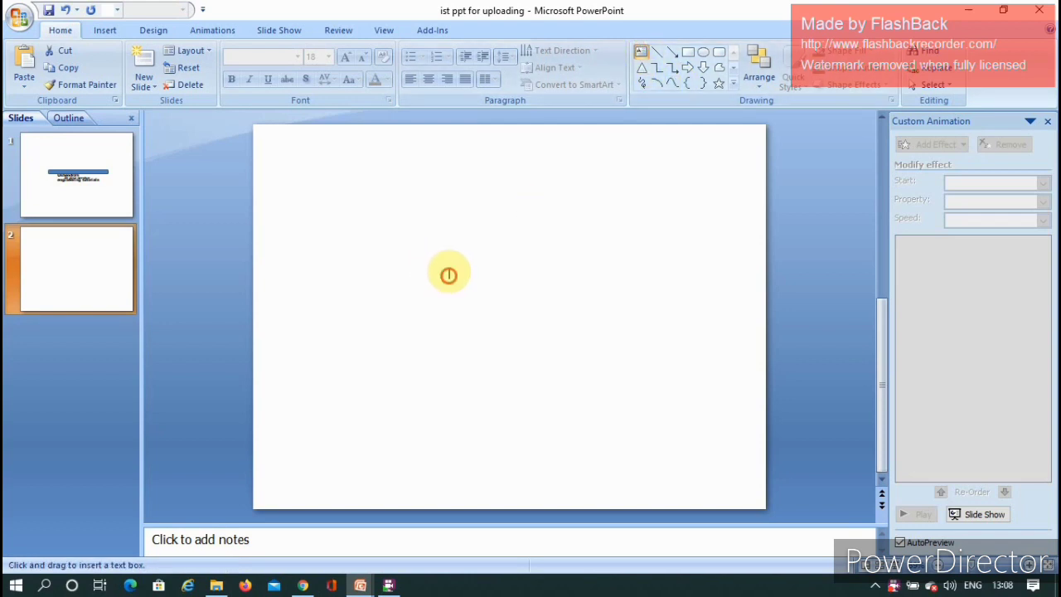
mouse_move(449, 275)
left_mouse_down()
mouse_move(481, 317)
mouse_move(504, 323)
left_mouse_up()
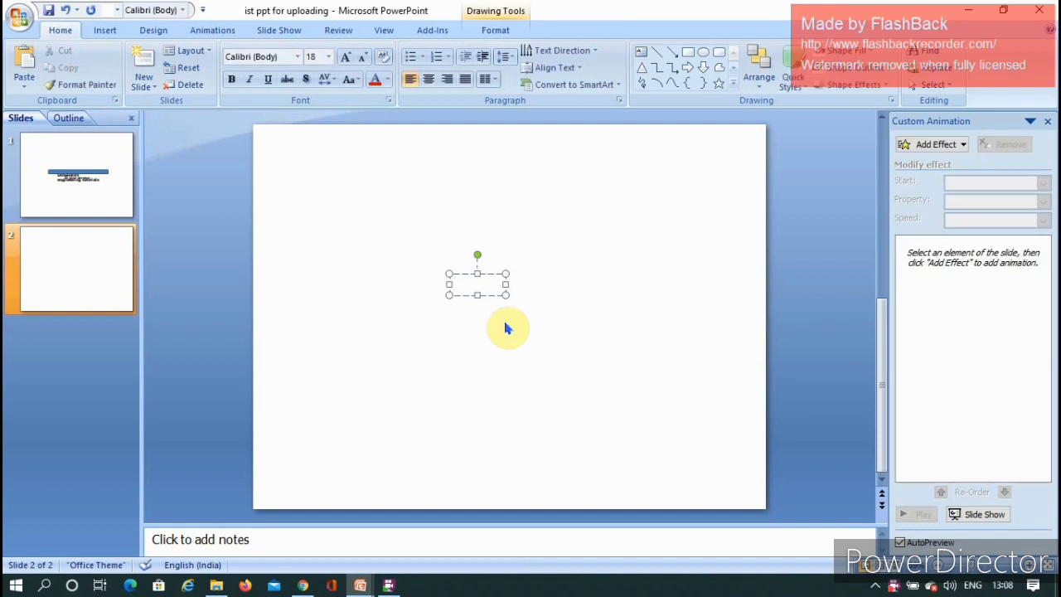
type("hi")
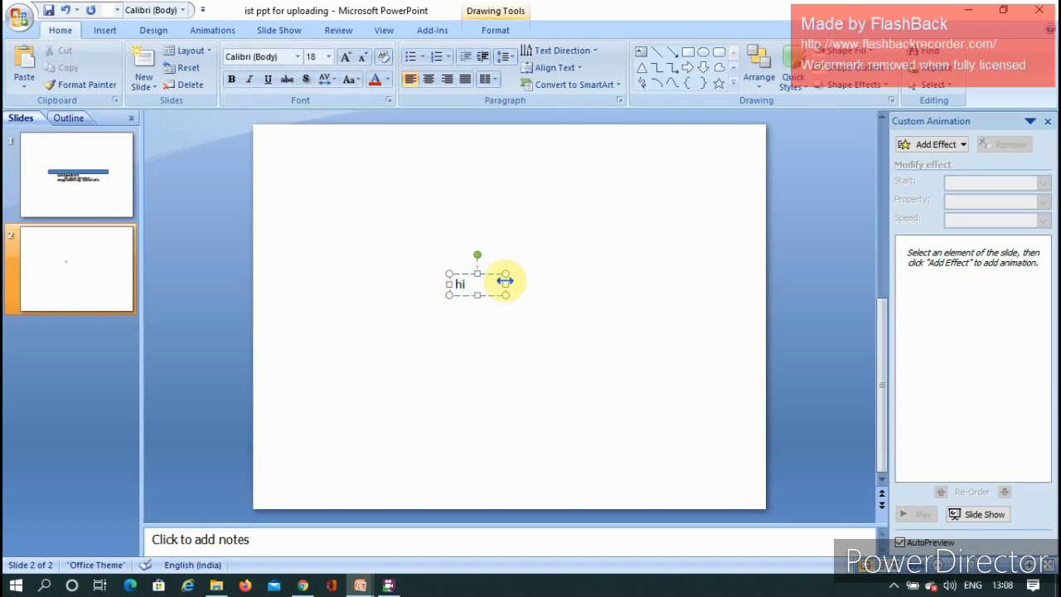
left_click_drag(504, 283, 489, 282)
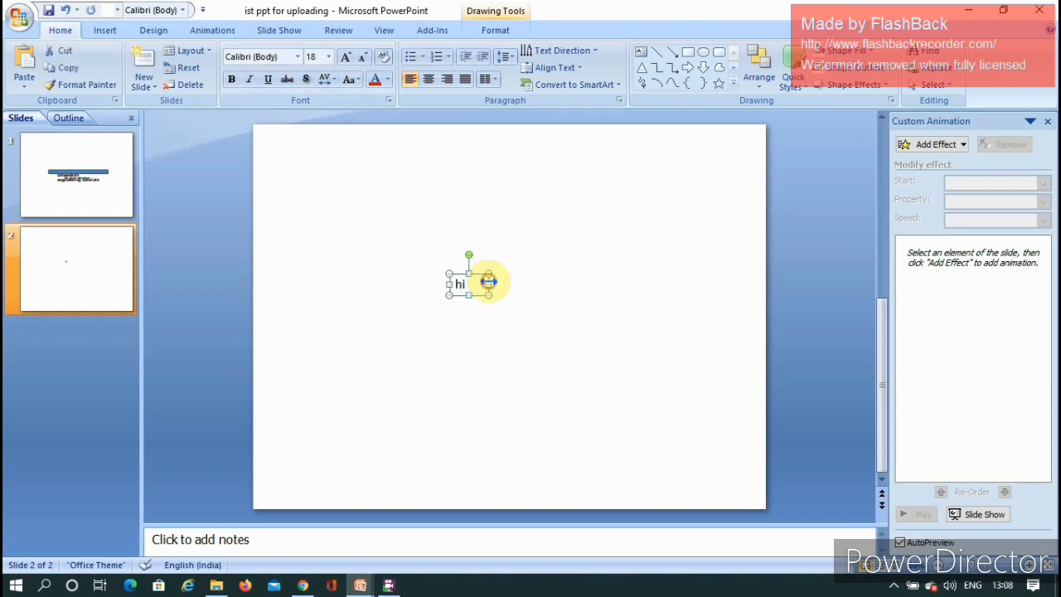
Step: Enlarge 'hi' to 54 pt Arial Black, widen the box to one line, and nudge it right
left_click(345, 58)
left_click(345, 57)
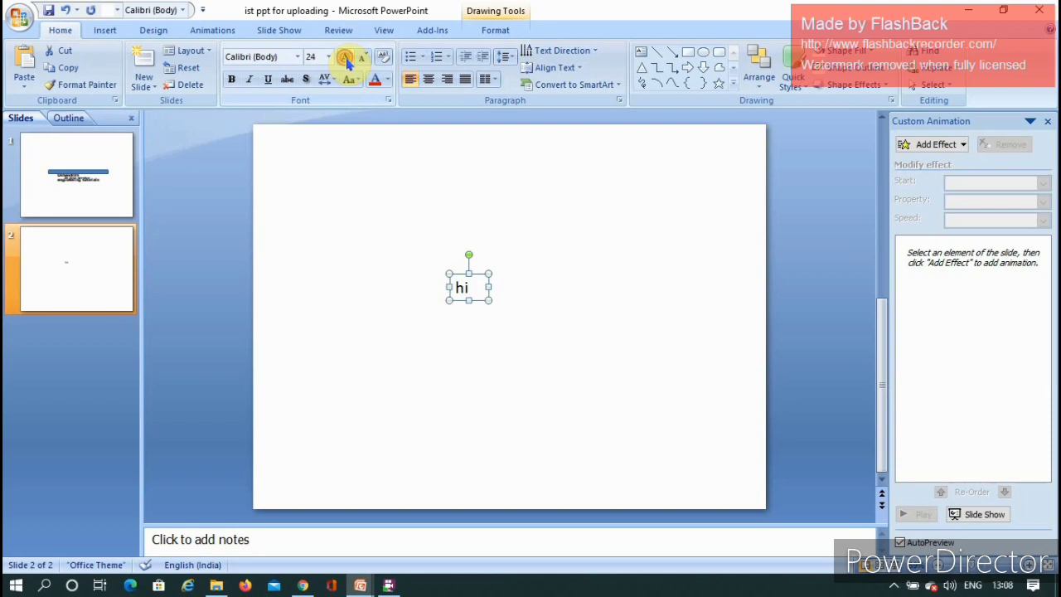
left_click(345, 57)
left_click(345, 57)
left_click(345, 57)
left_click(345, 57)
left_click(345, 58)
left_click(345, 57)
left_click(345, 57)
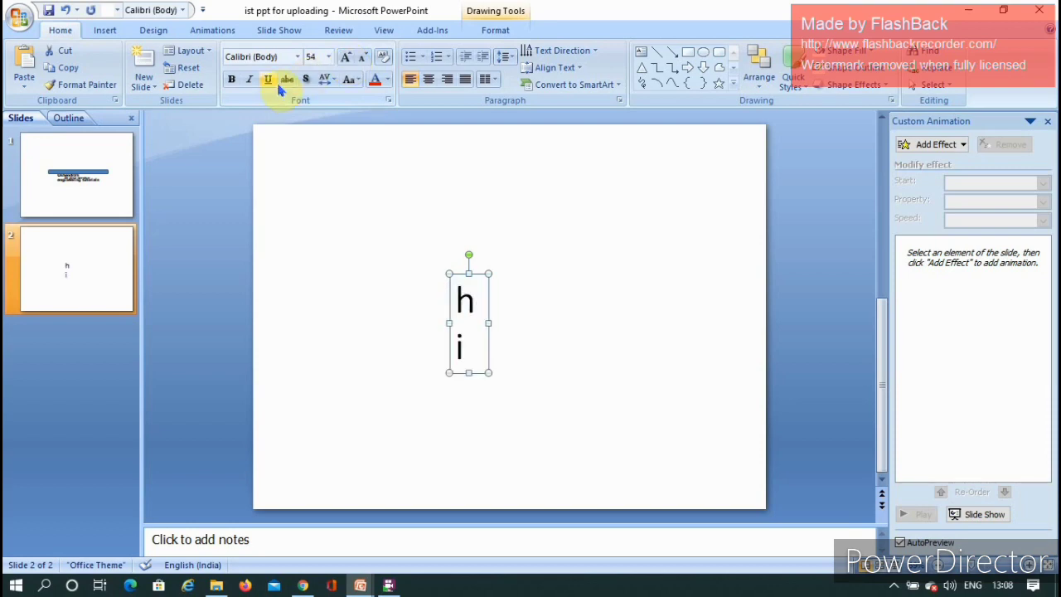
left_click(298, 58)
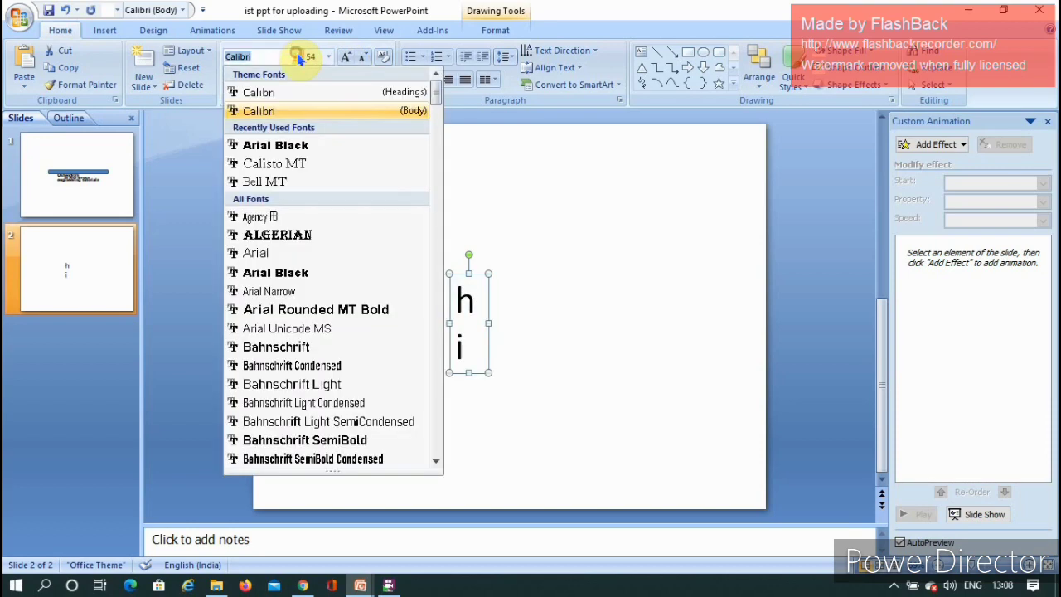
left_click(296, 146)
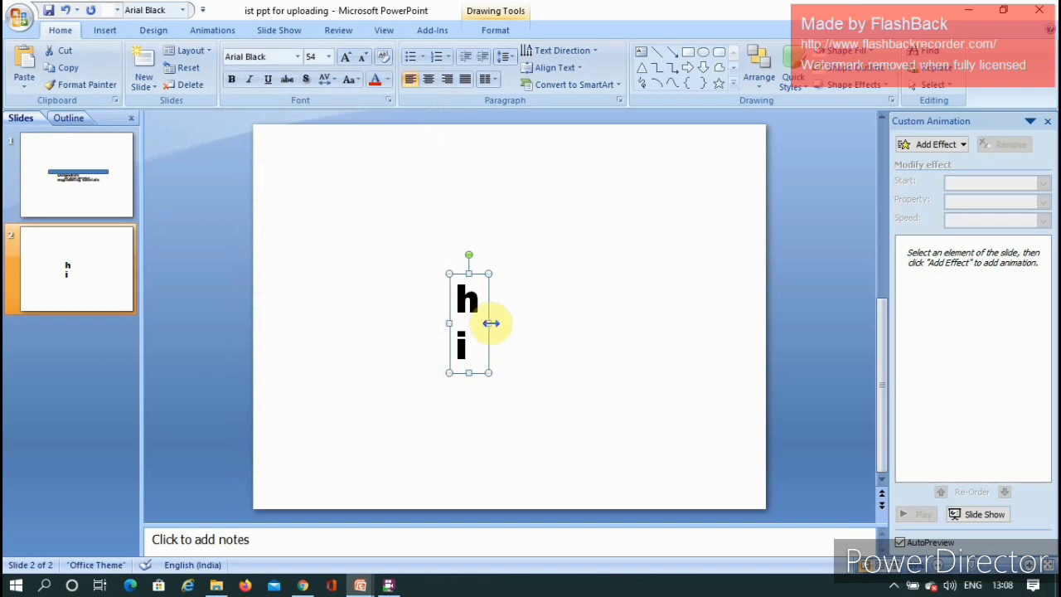
left_click_drag(489, 324, 507, 323)
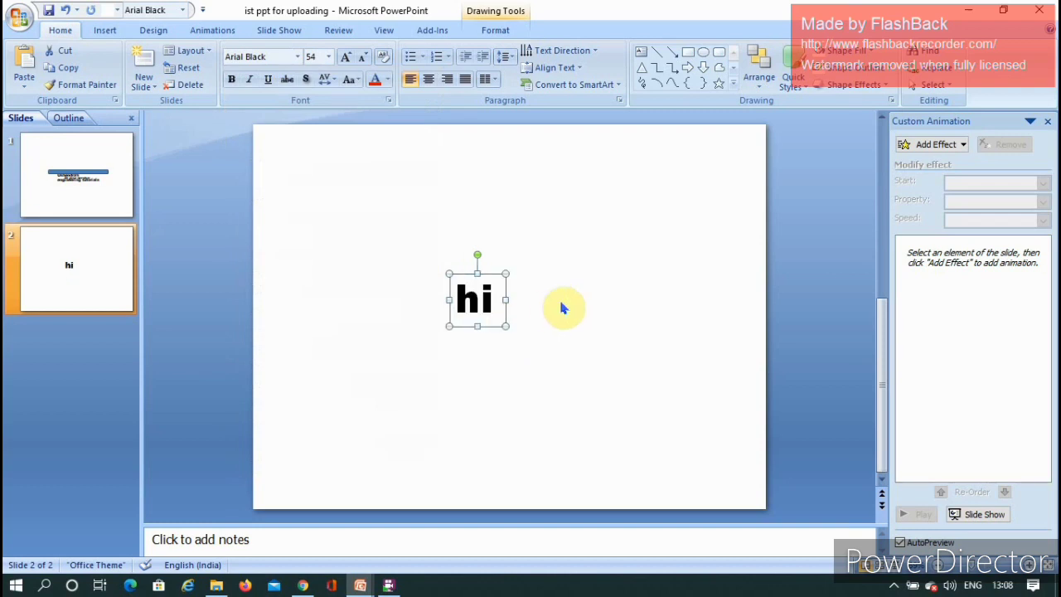
key("Right")
key("Right")
key("Right")
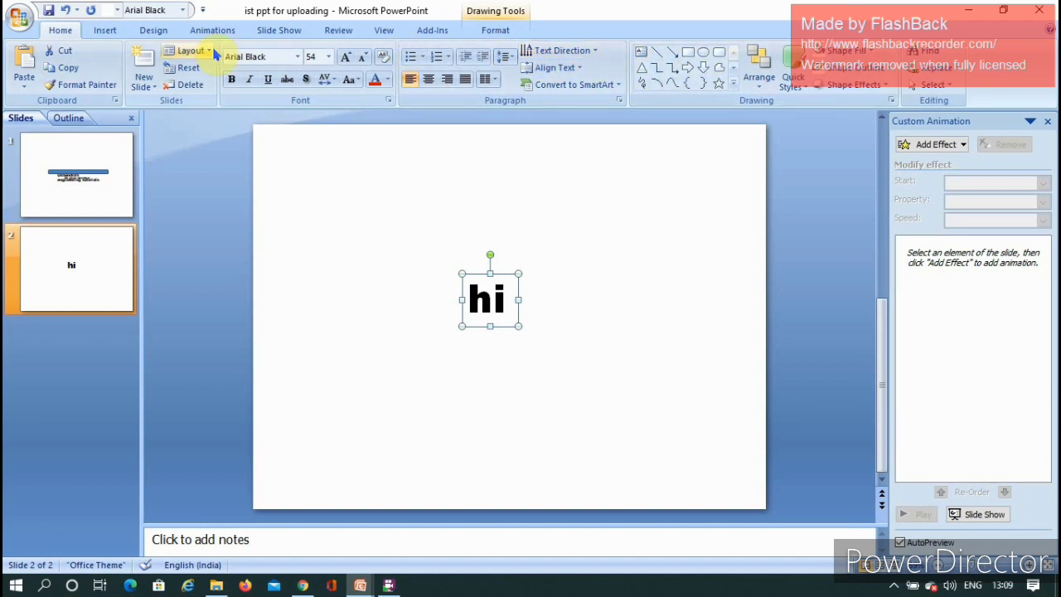
Step: Draw a long, thin rounded rectangle bar across the slide just above 'hi'
left_click(108, 31)
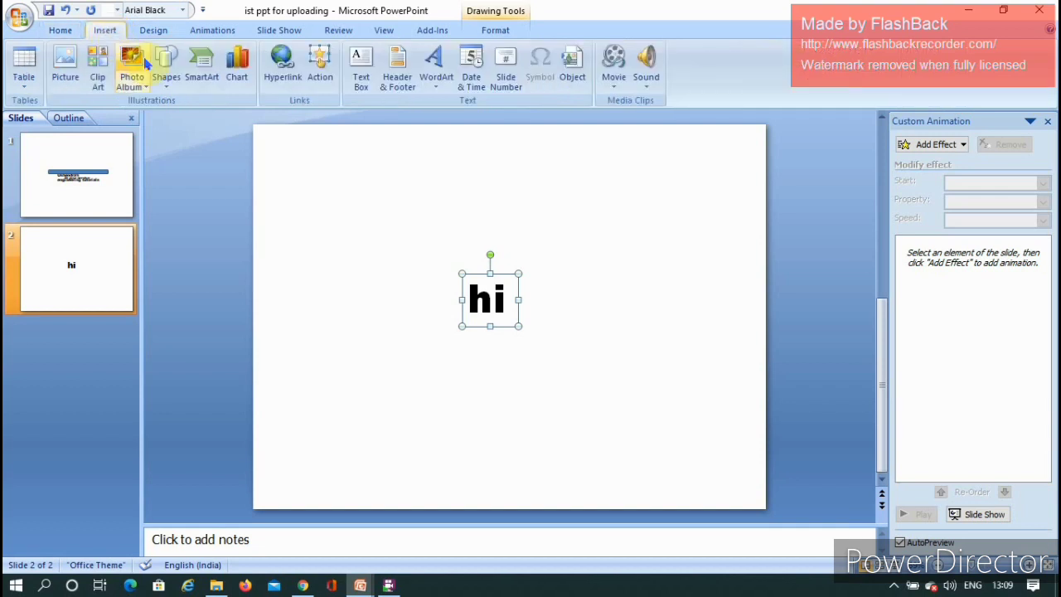
left_click(170, 87)
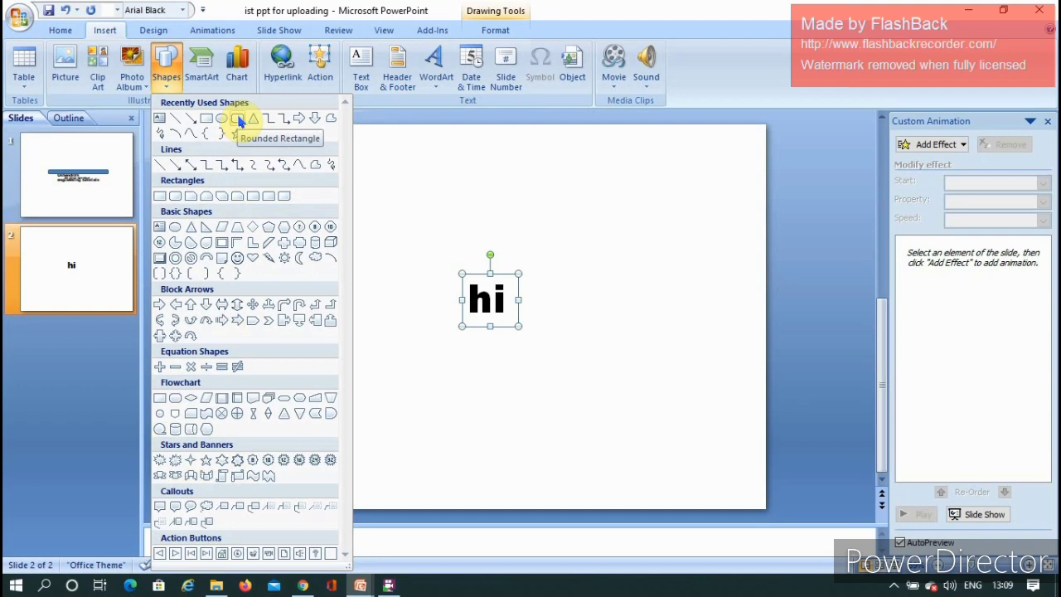
left_click(239, 121)
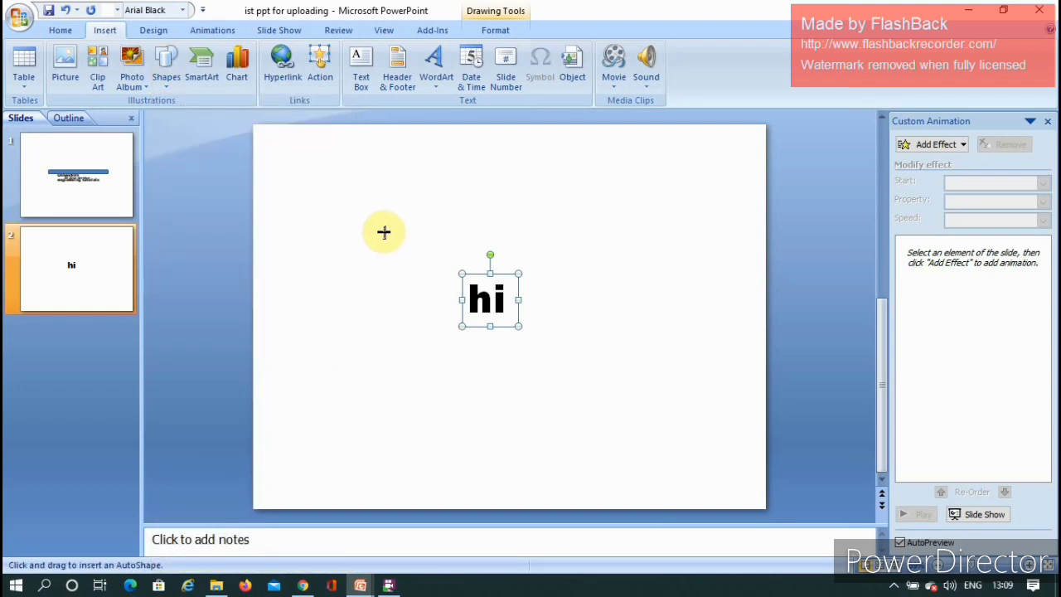
left_click_drag(384, 232, 633, 241)
left_click(487, 304)
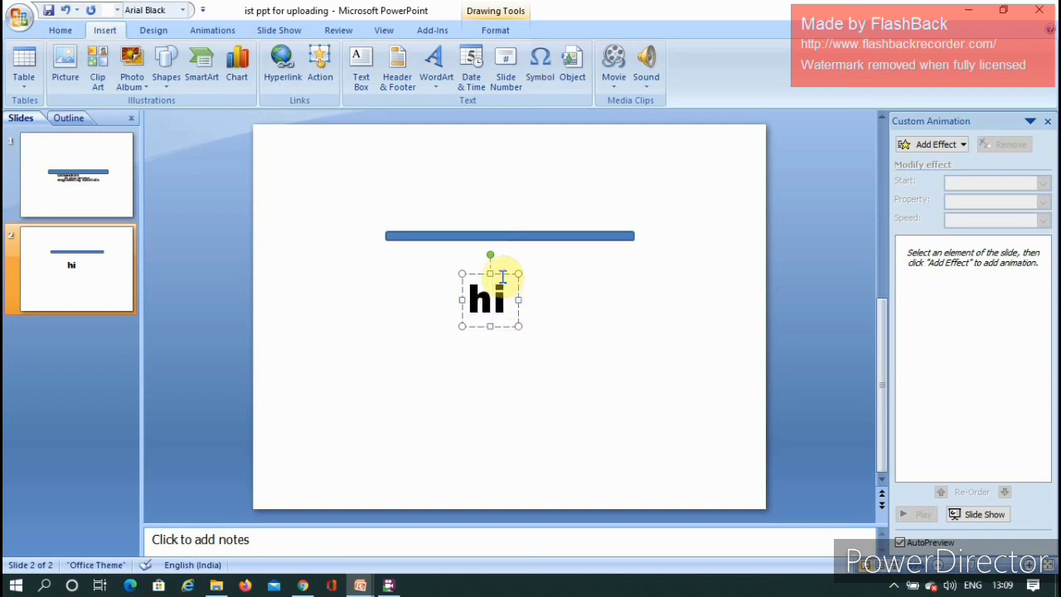
left_click(501, 275)
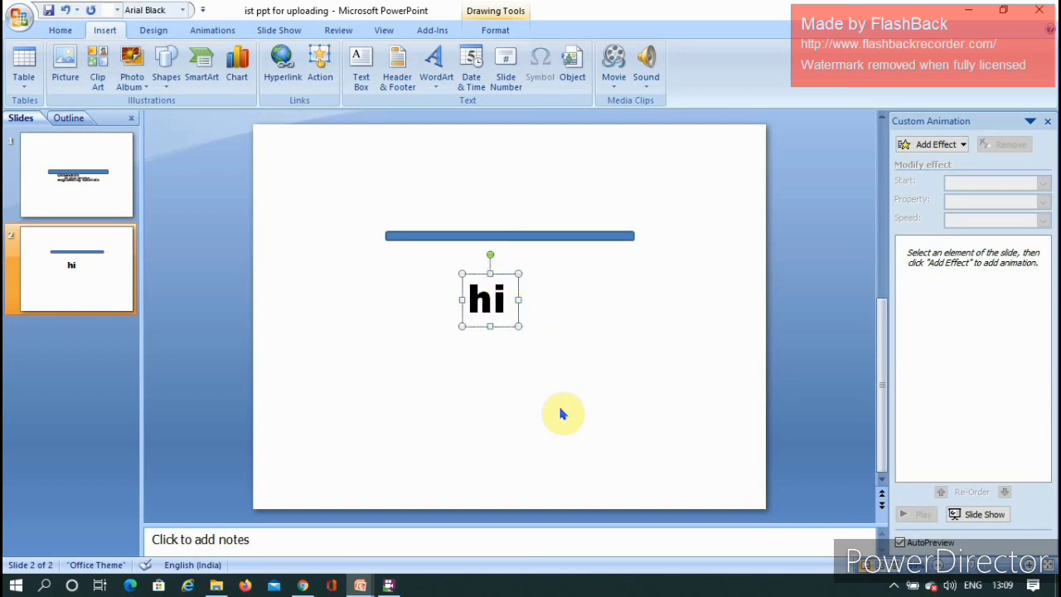
Step: Duplicate the 'hi' text box with Ctrl+D and shift the copy right and down
key("ctrl+d")
key("Right")
key("Right")
key("Right")
key("Down")
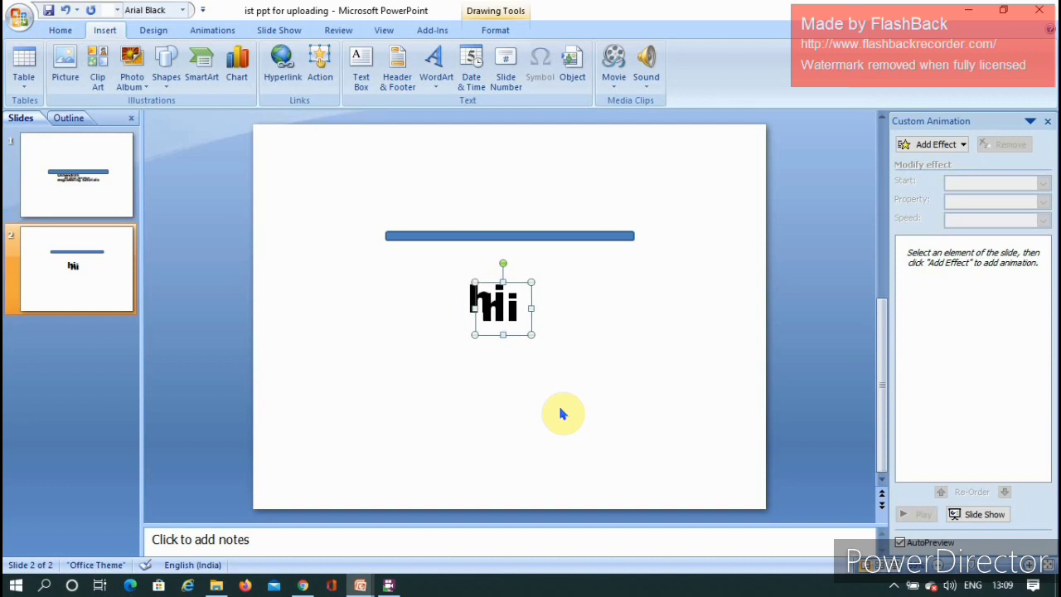
key("Right")
key("Right")
key("Right")
key("Right")
key("Right")
key("Right")
key("Right")
key("Right")
key("Right")
key("Right")
key("Right")
key("Right")
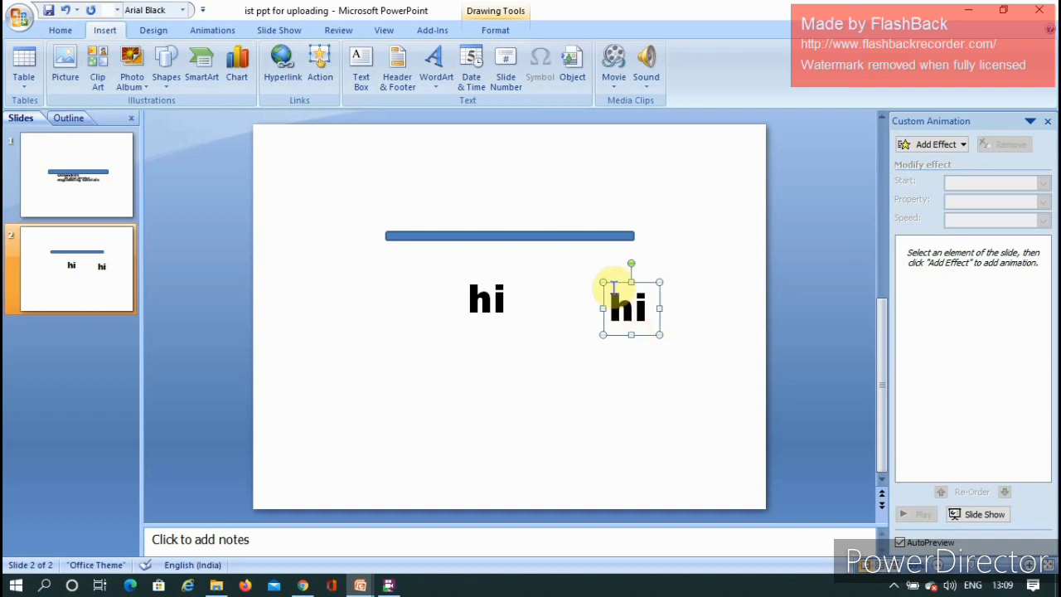
Step: Change the copy's text to 'How r u', widen it onto one line, and move it lower
left_click(634, 307)
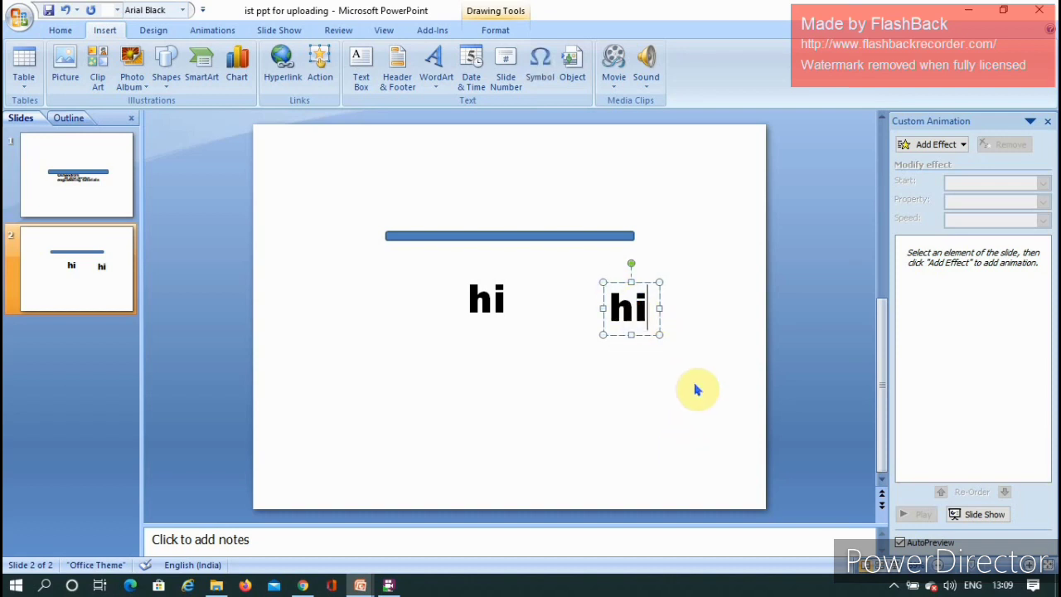
key("BackSpace")
type("o")
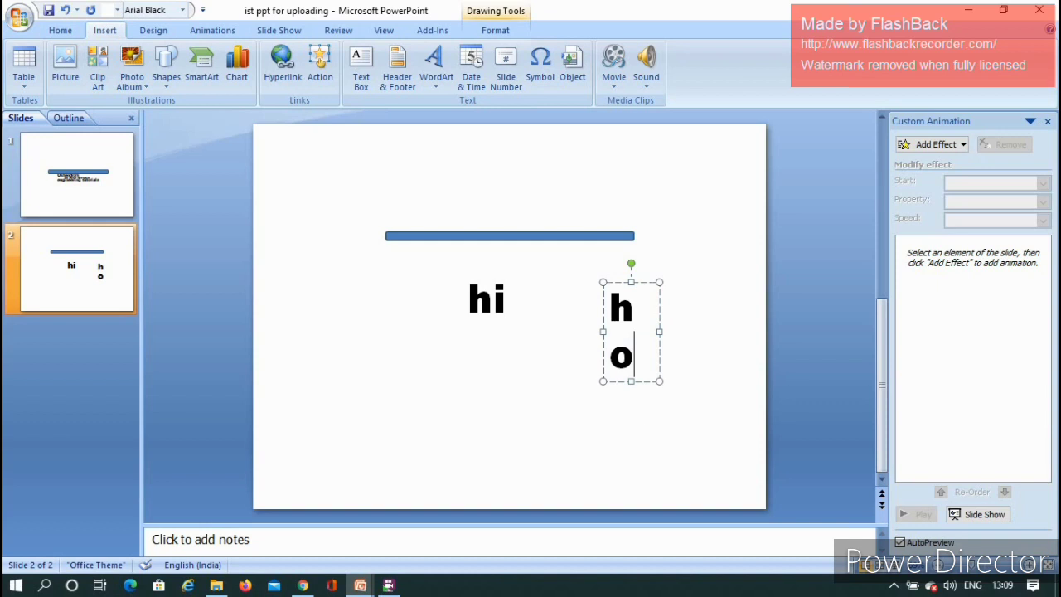
type("w r")
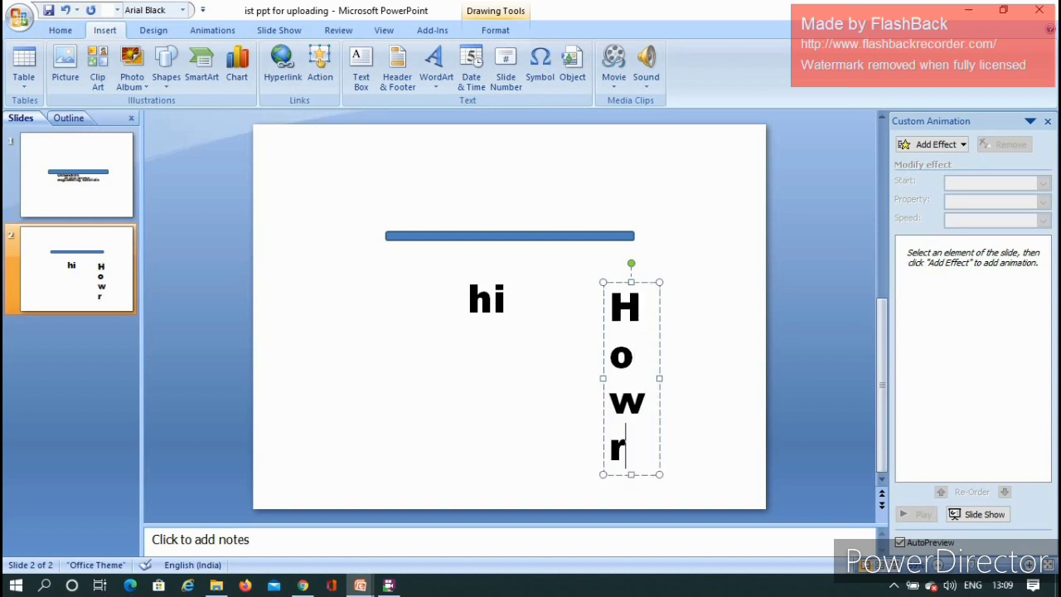
type(" u")
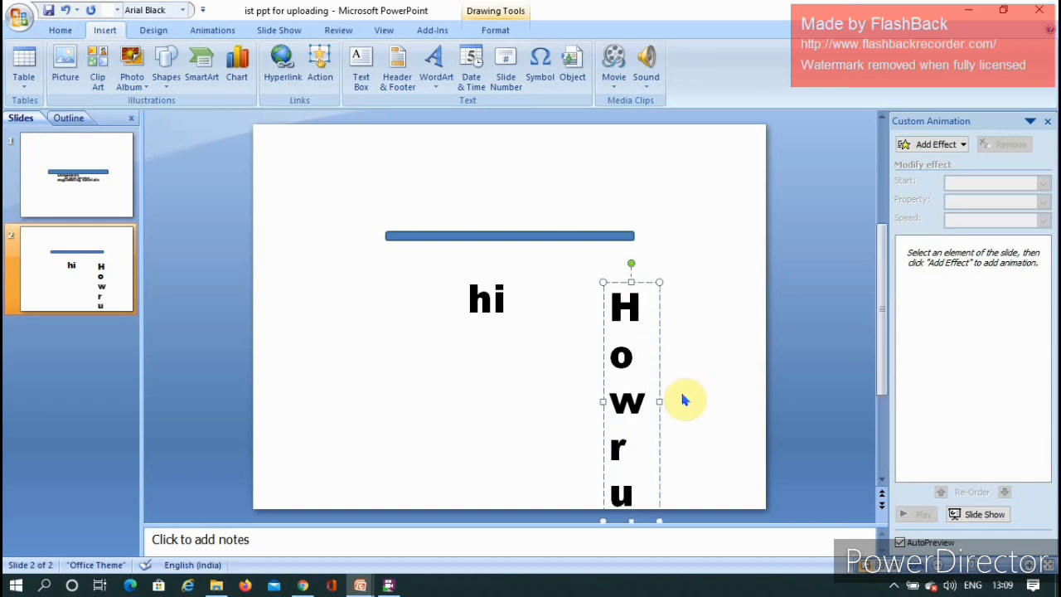
left_click_drag(659, 402, 739, 380)
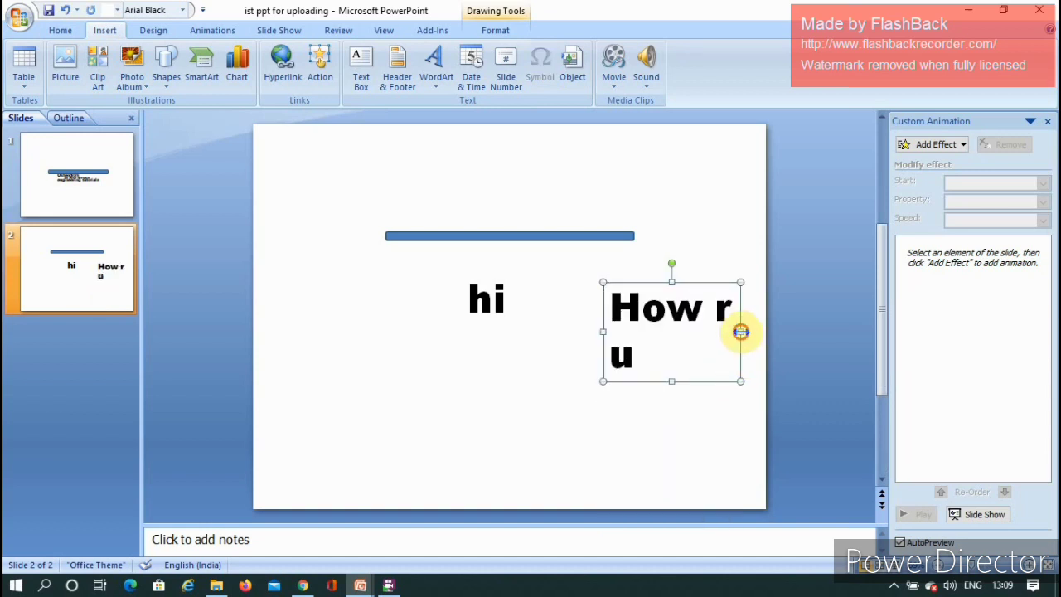
left_click_drag(740, 331, 784, 327)
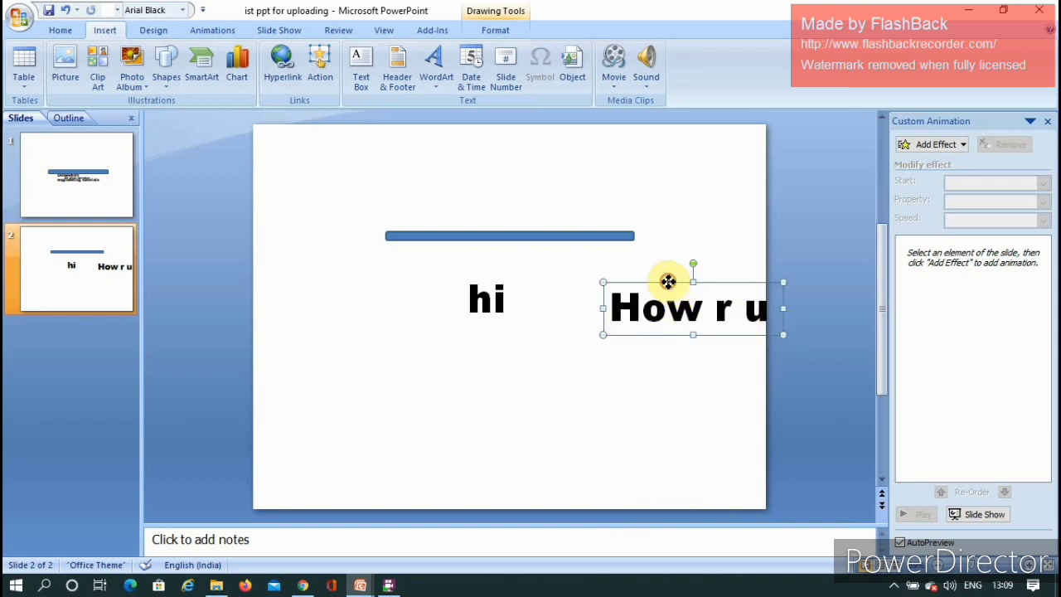
key("Down")
key("Down")
key("Down")
key("Down")
key("Down")
key("Down")
key("Down")
key("Down")
key("Down")
key("Down")
key("Down")
key("Down")
key("Down")
key("Down")
key("Down")
key("Down")
key("Down")
key("Down")
key("Down")
key("Down")
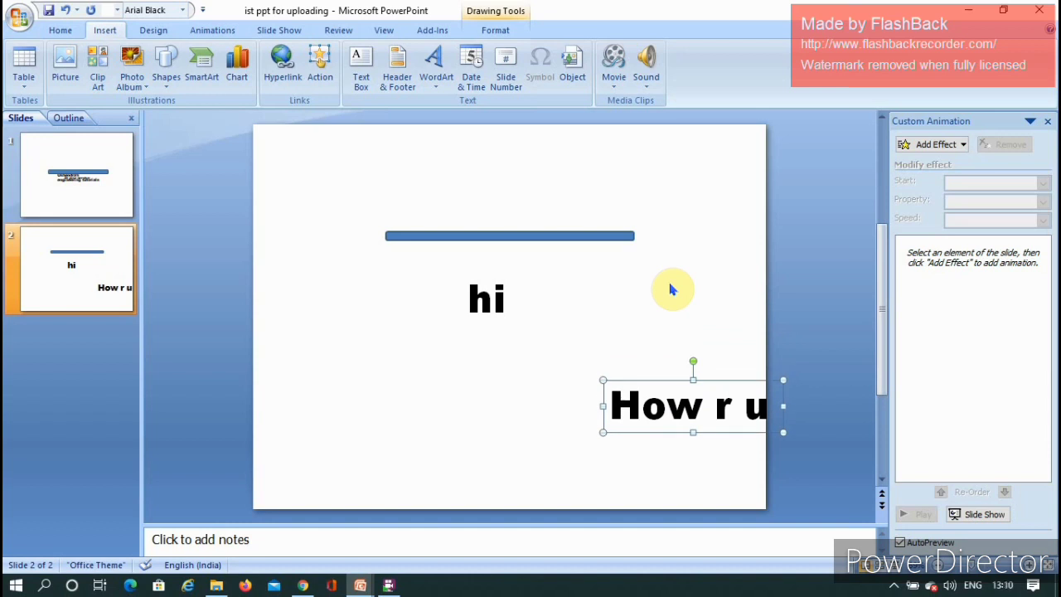
Step: Select the blue bar and bring up the Shapes gallery
left_click(534, 236)
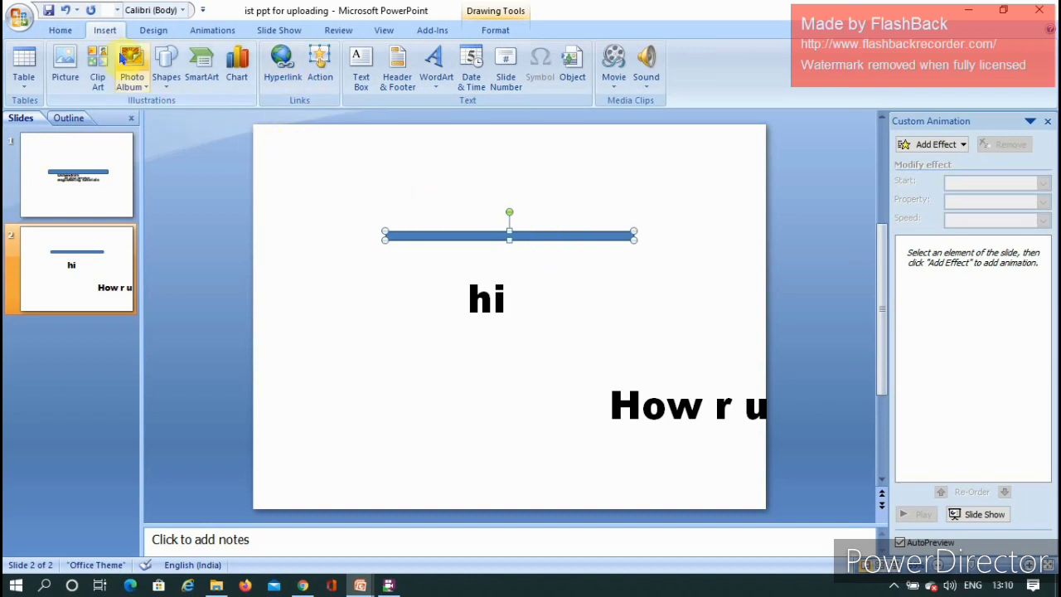
left_click(167, 75)
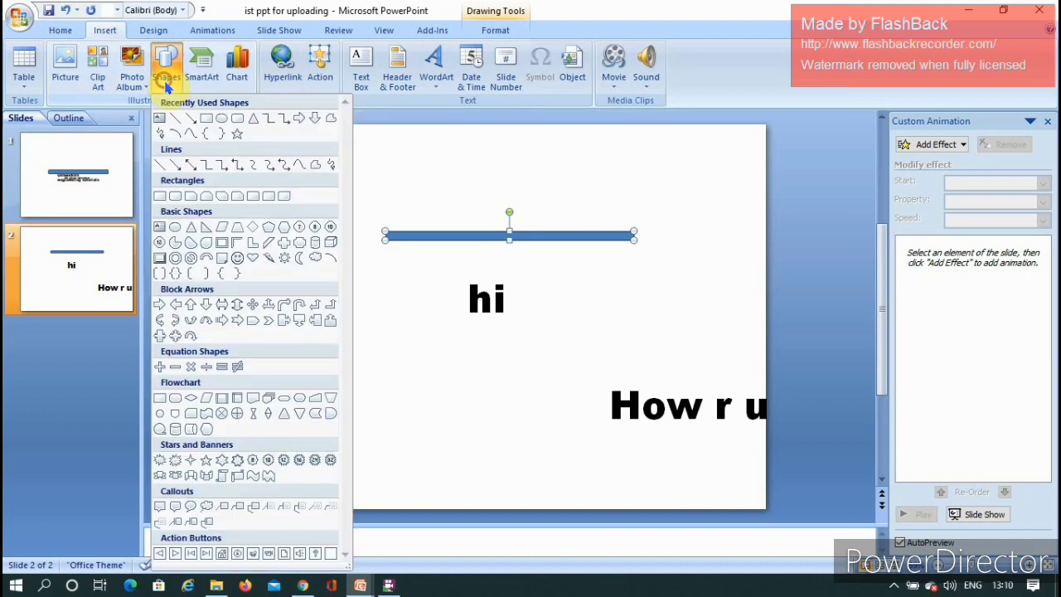
Step: Nudge the blue bar down and draw a rectangle filling the space above it
left_click(207, 118)
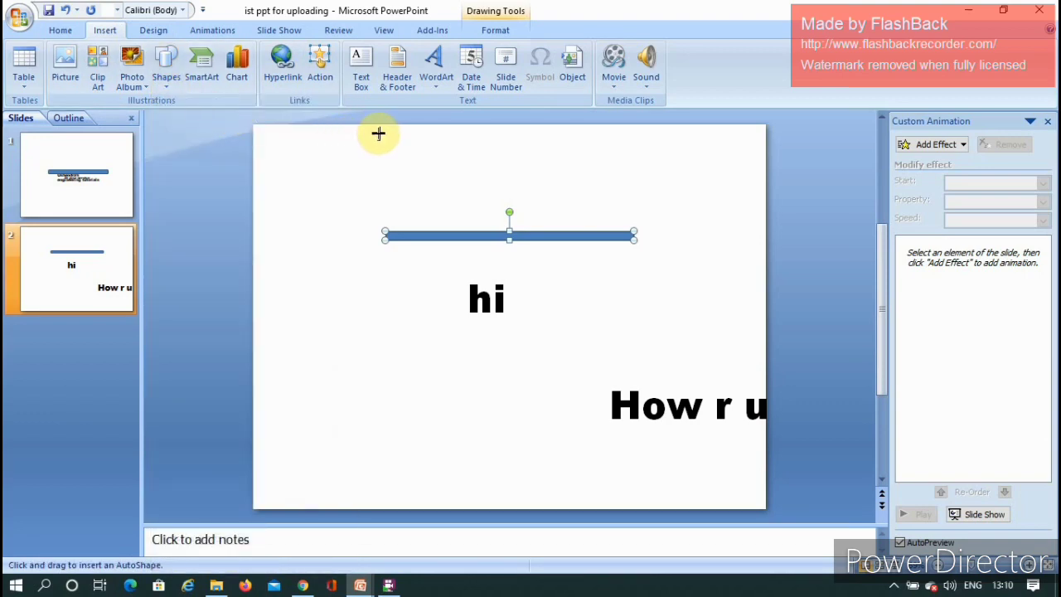
key("Down")
key("Down")
key("Down")
key("Down")
key("Down")
key("Down")
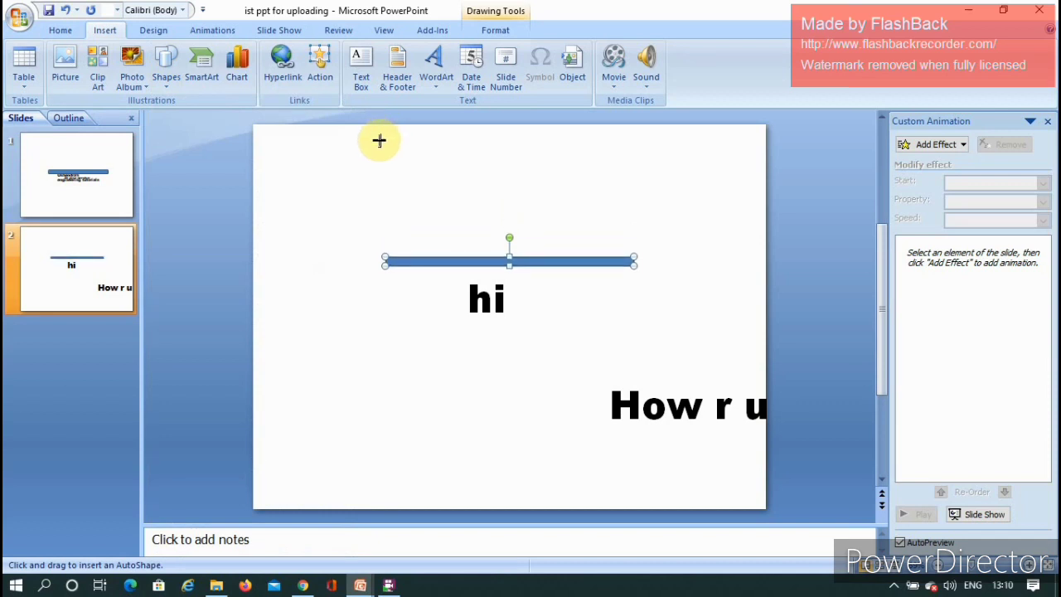
mouse_move(381, 141)
left_mouse_down()
mouse_move(421, 206)
mouse_move(507, 237)
mouse_move(637, 258)
left_mouse_up()
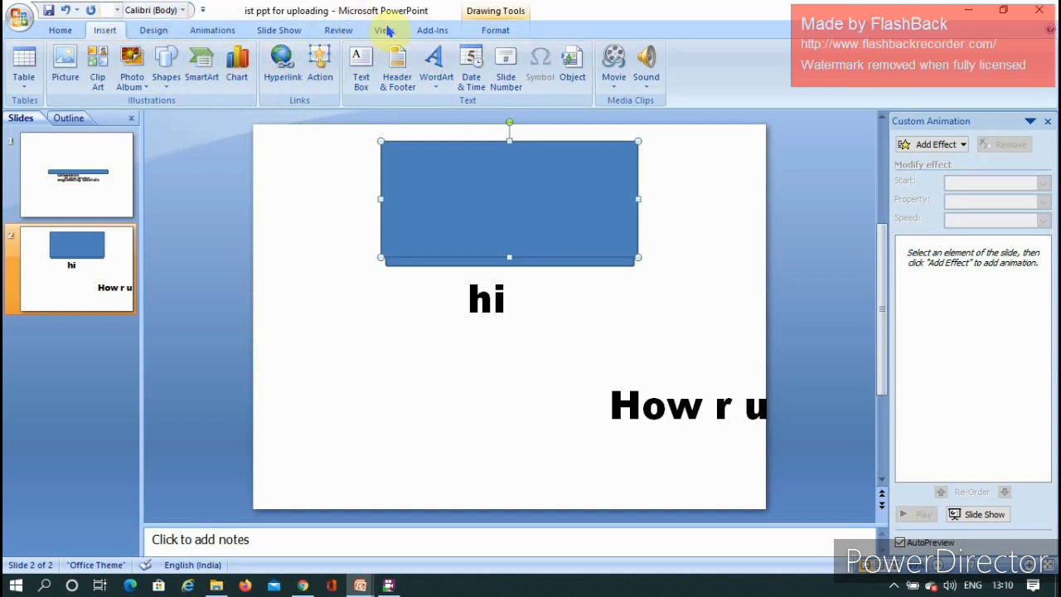
Step: Set the rectangle's Shape Fill and Shape Outline to white so it vanishes, then reselect it
left_click(499, 32)
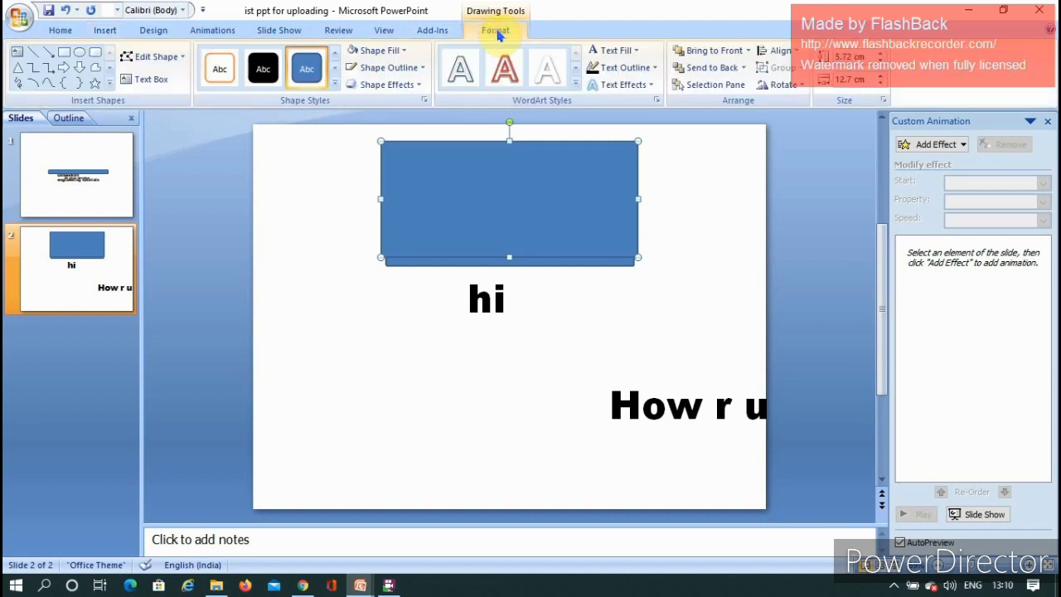
left_click(403, 51)
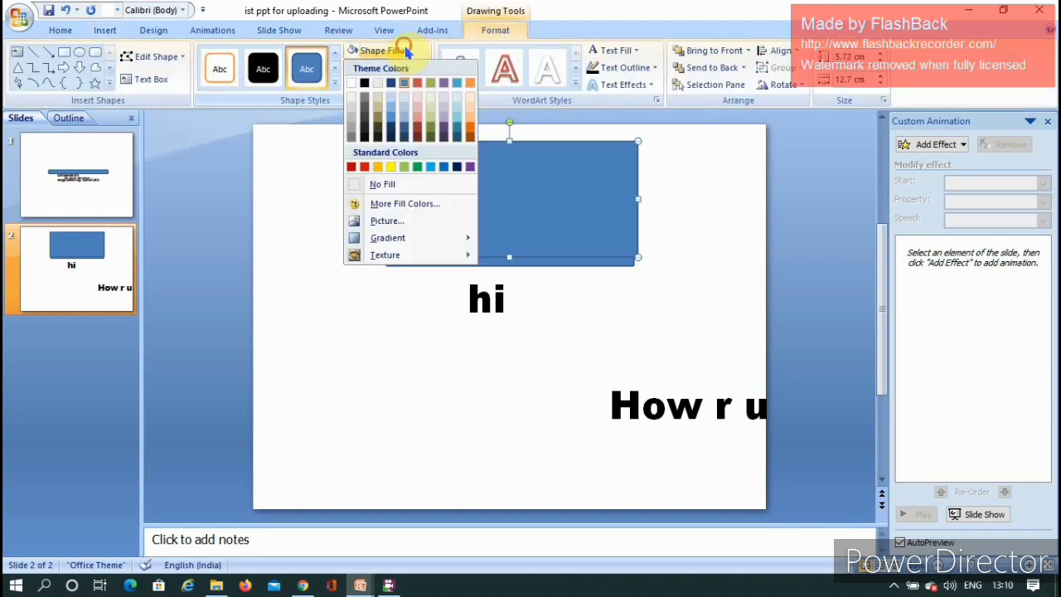
left_click(351, 83)
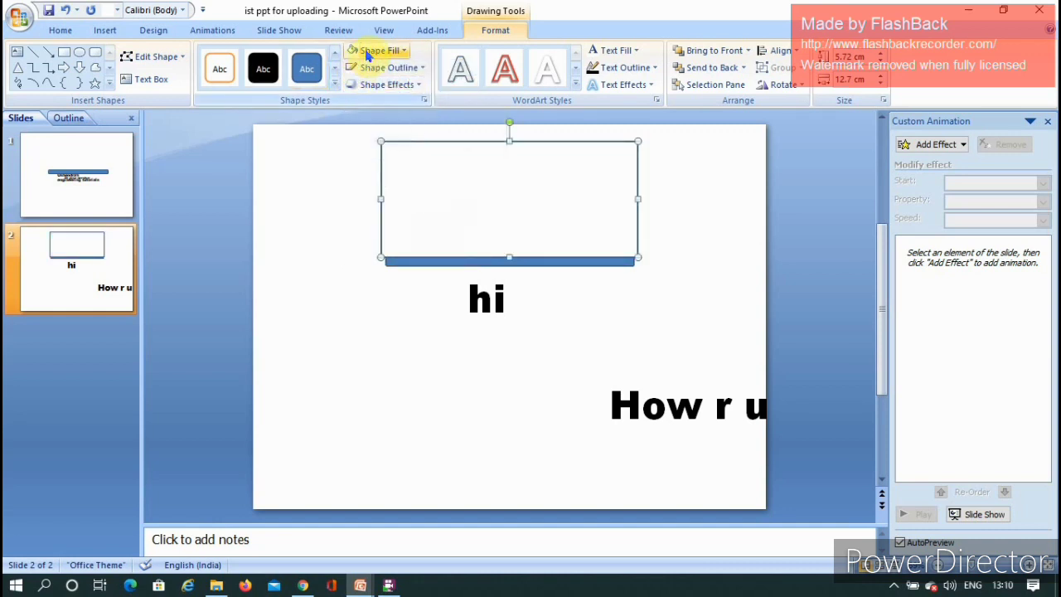
left_click(415, 68)
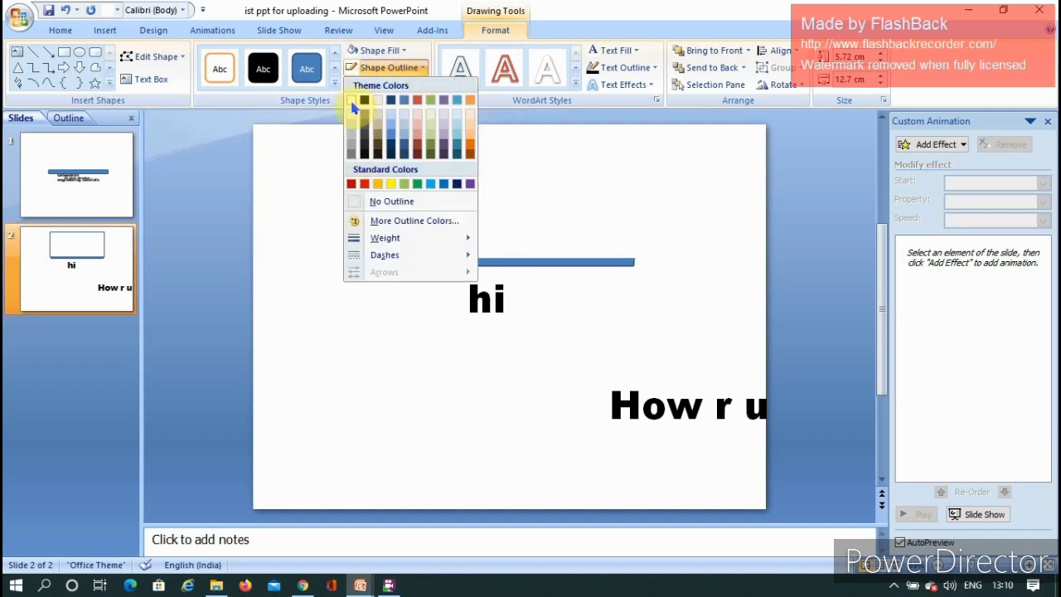
left_click(351, 100)
left_click(319, 355)
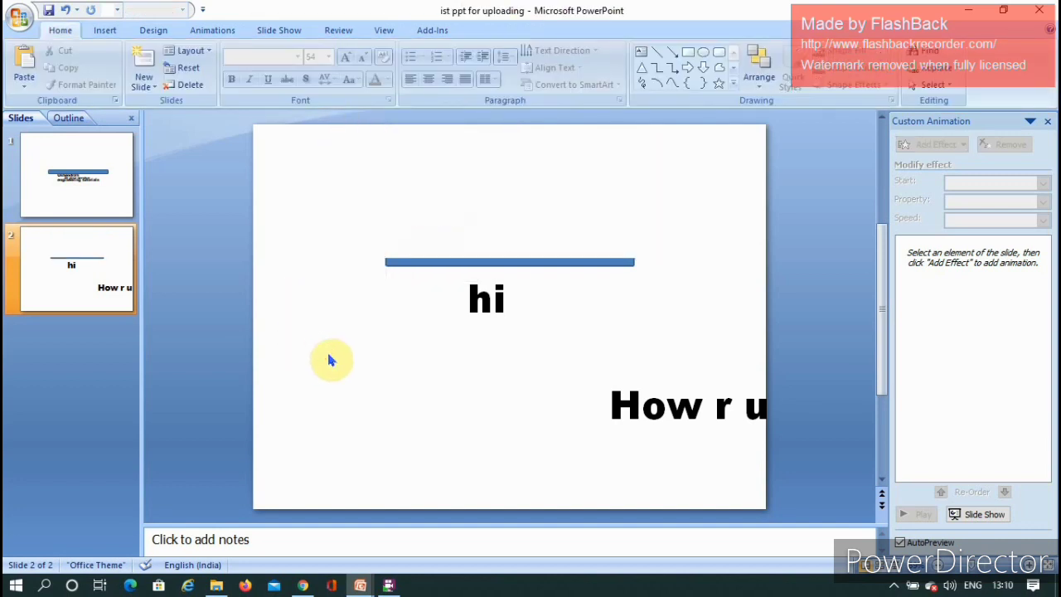
left_click(476, 206)
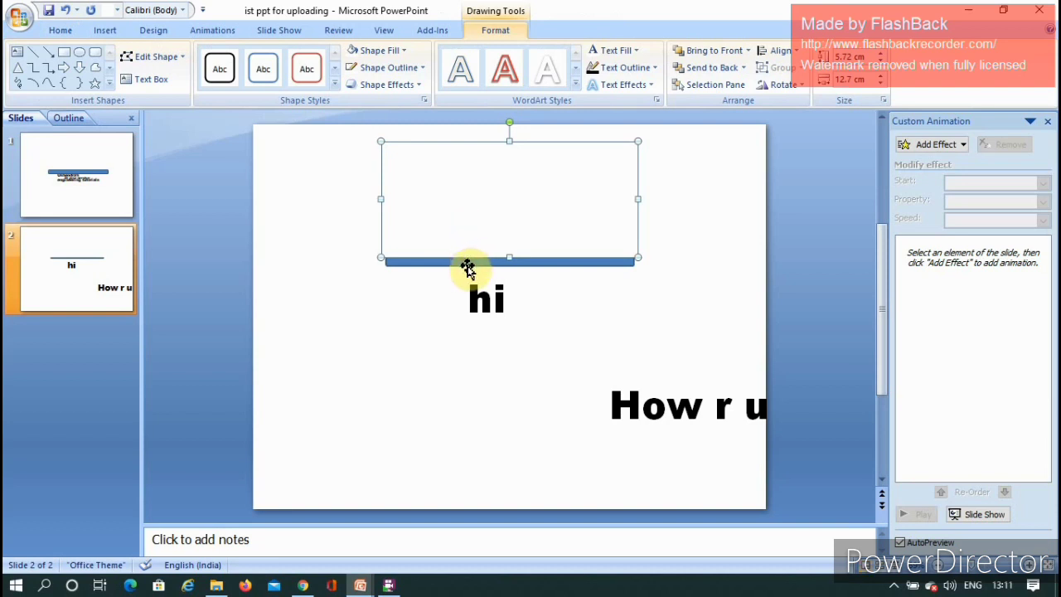
Step: Select the invisible rectangle and the blue bar together and group them
key("Delete")
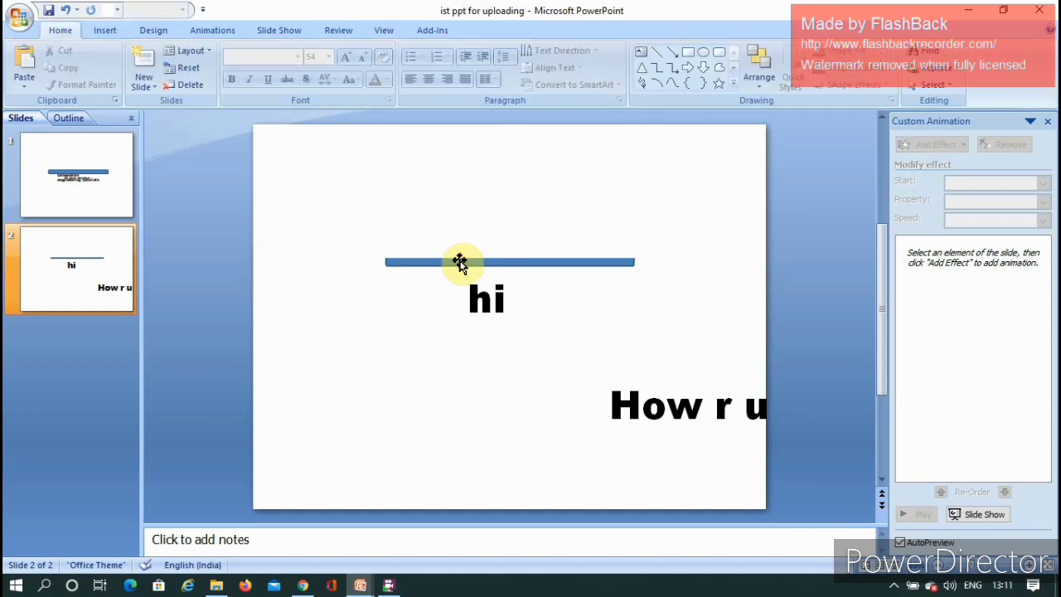
left_click(458, 220)
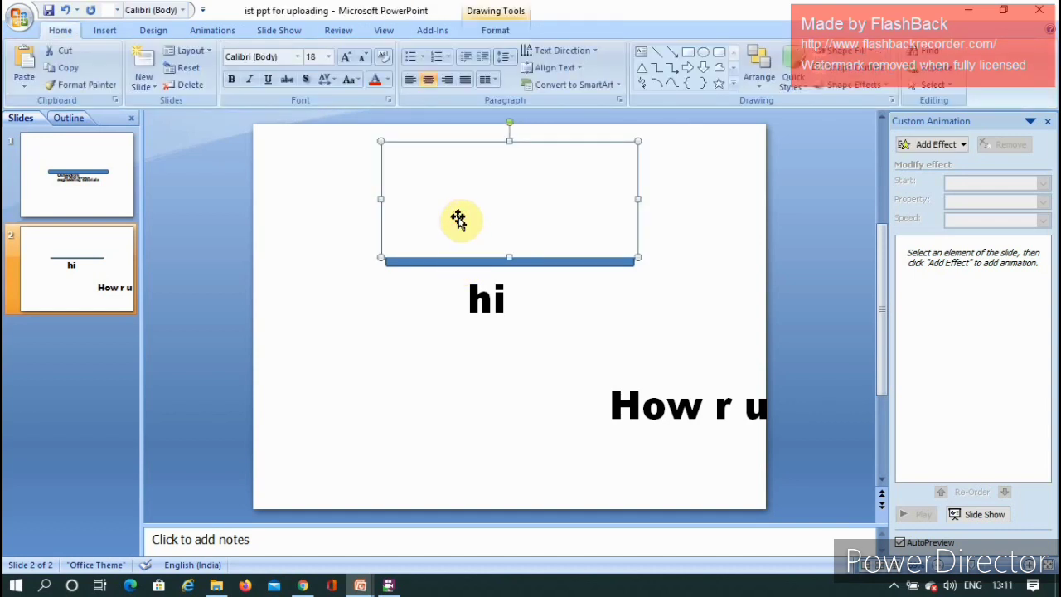
left_click(475, 264, "shift")
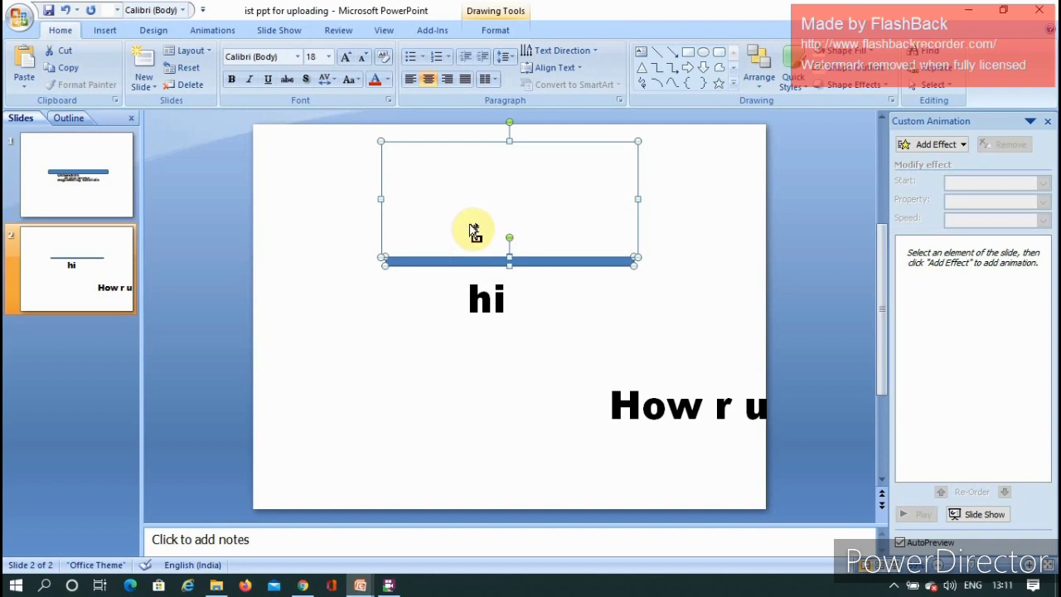
key("ctrl+shift+g")
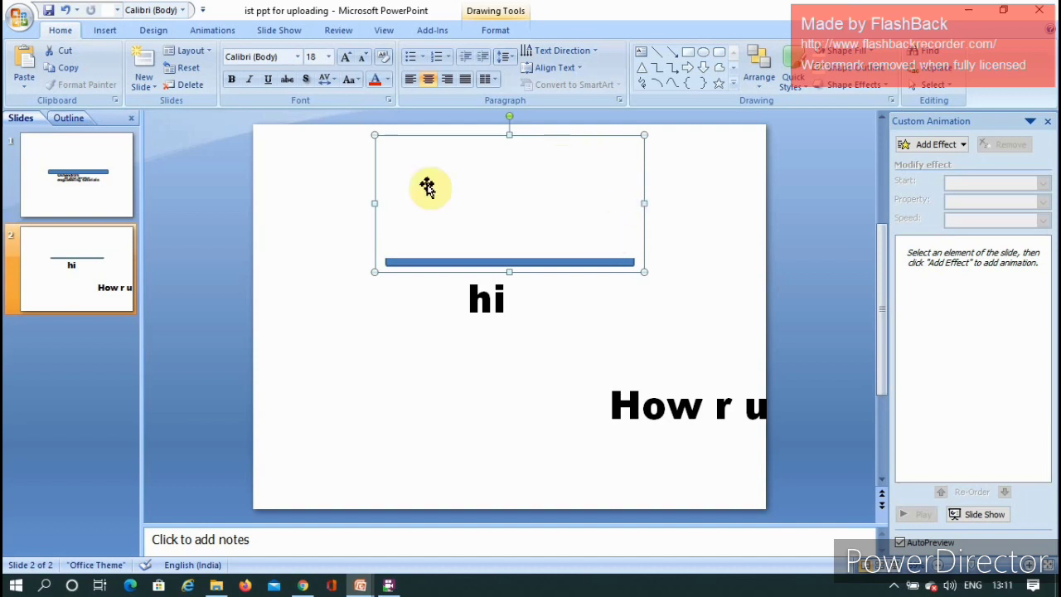
Step: Apply a Split entrance effect to the group with direction Vertical In and speed Fast
left_click(927, 146)
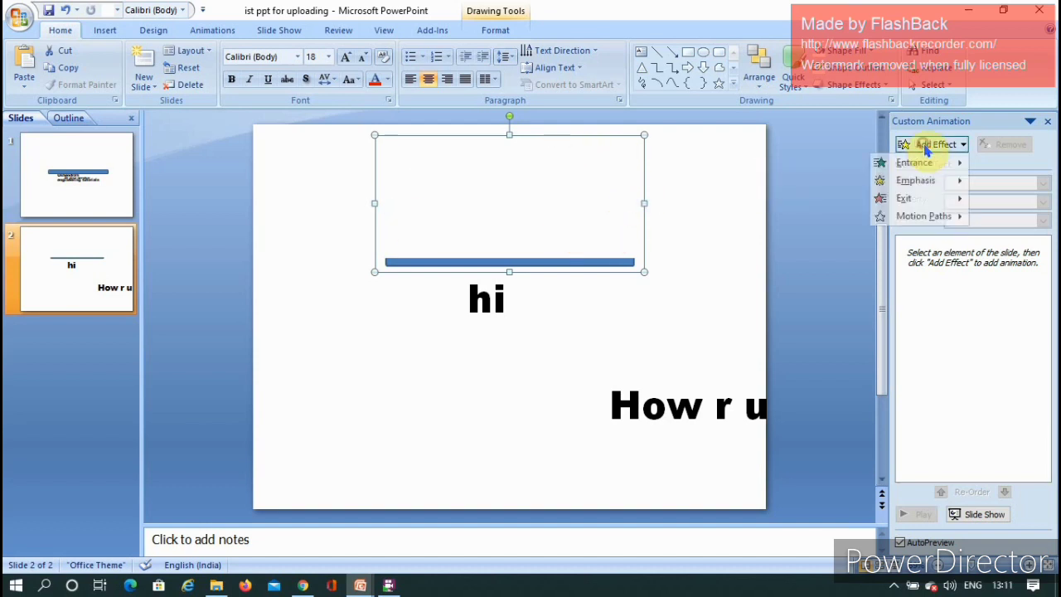
mouse_move(927, 166)
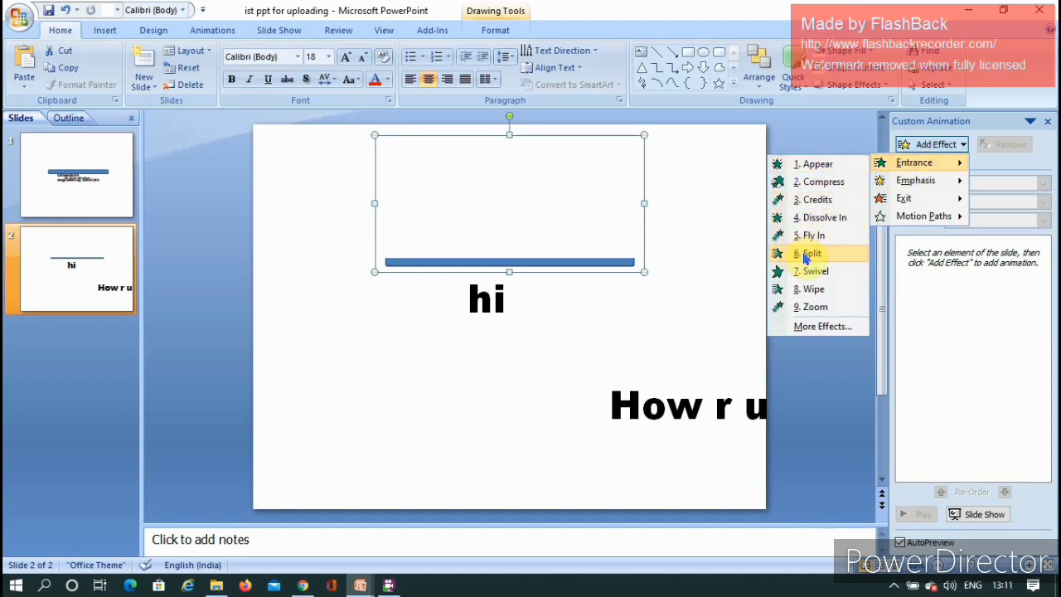
left_click(808, 253)
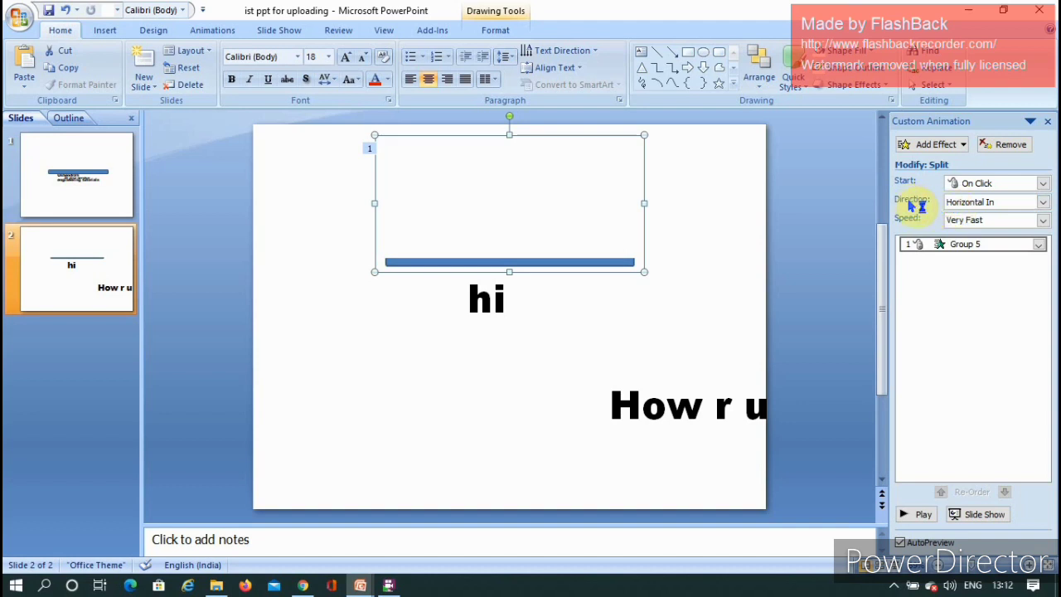
left_click(1041, 203)
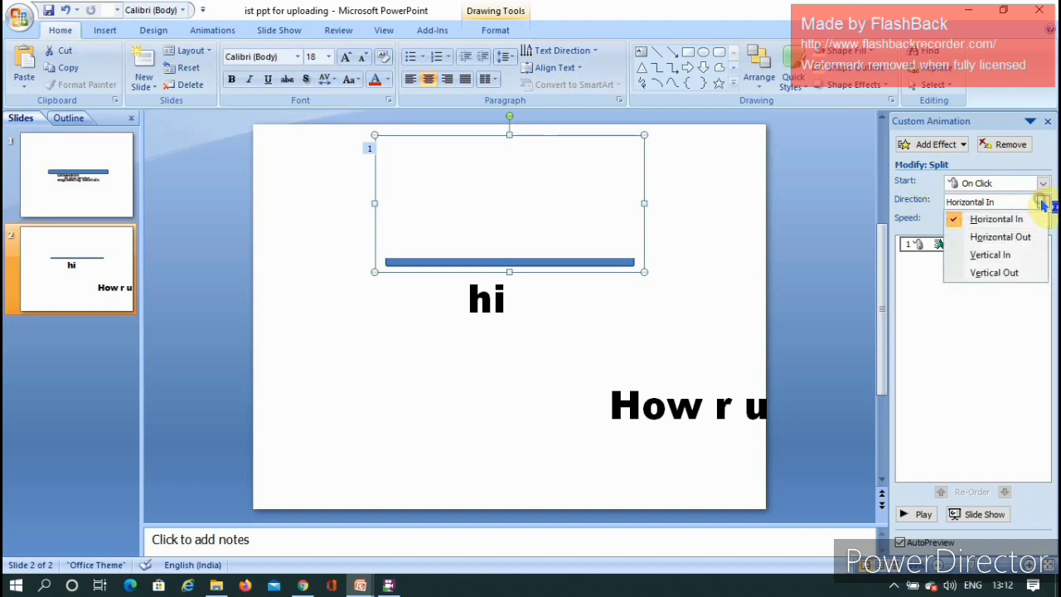
left_click(995, 255)
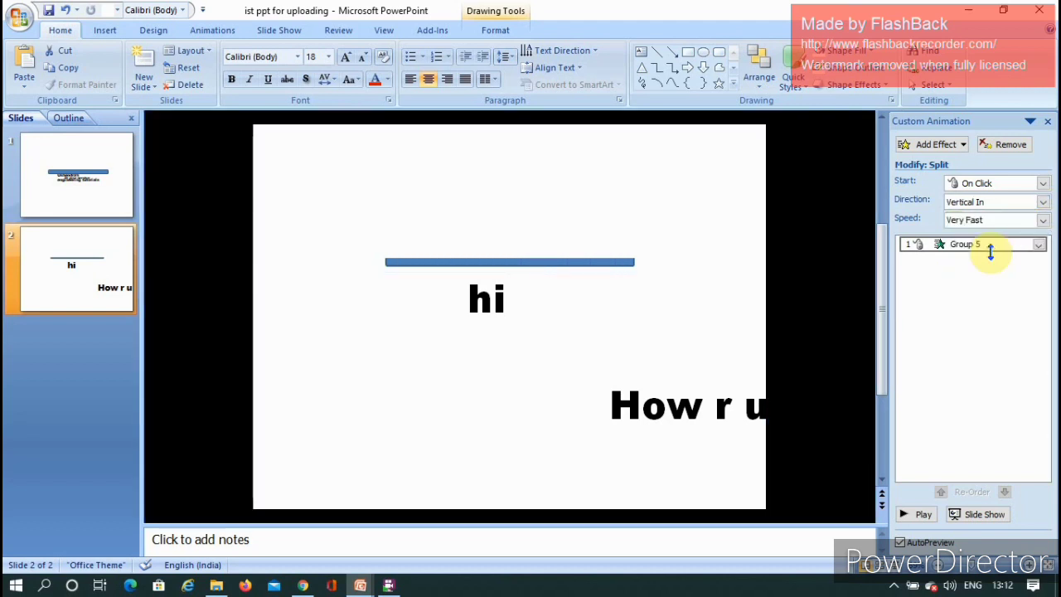
left_click(1043, 221)
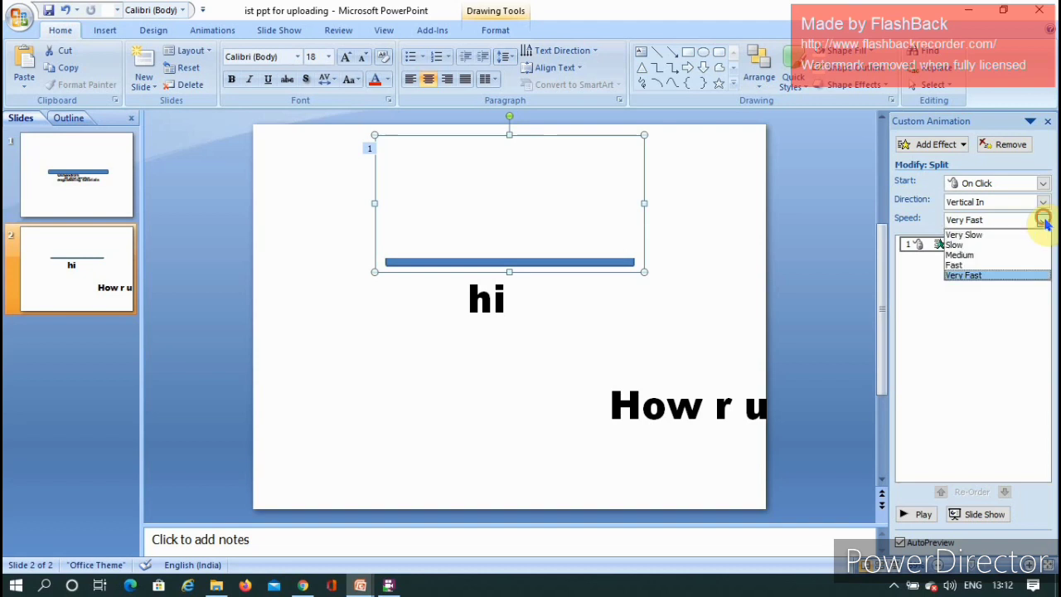
left_click(961, 265)
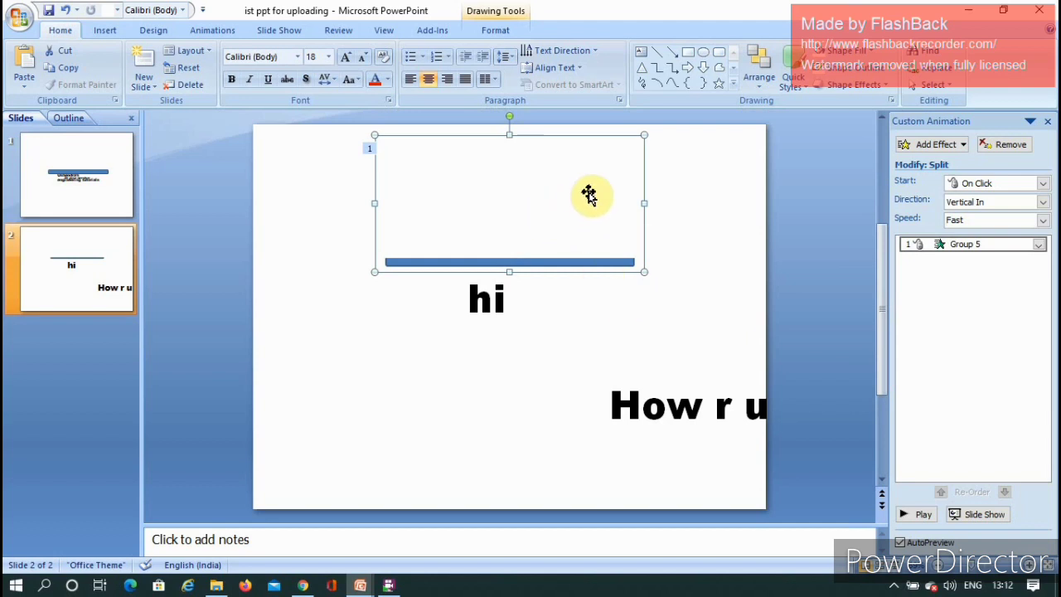
Step: Add a Down motion path from Motion Paths as the group's second effect
left_click(642, 185)
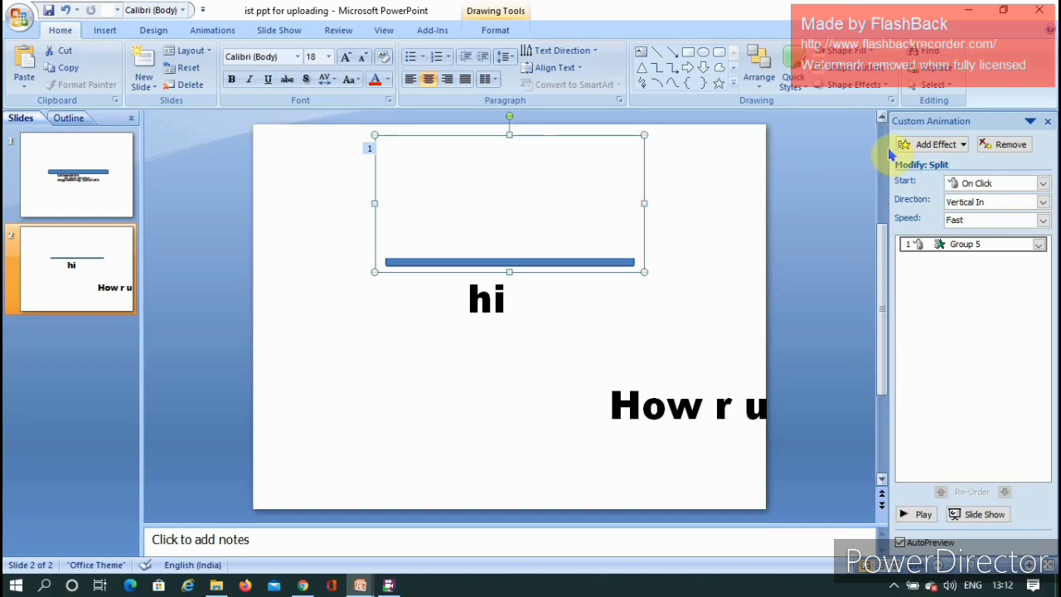
left_click(925, 146)
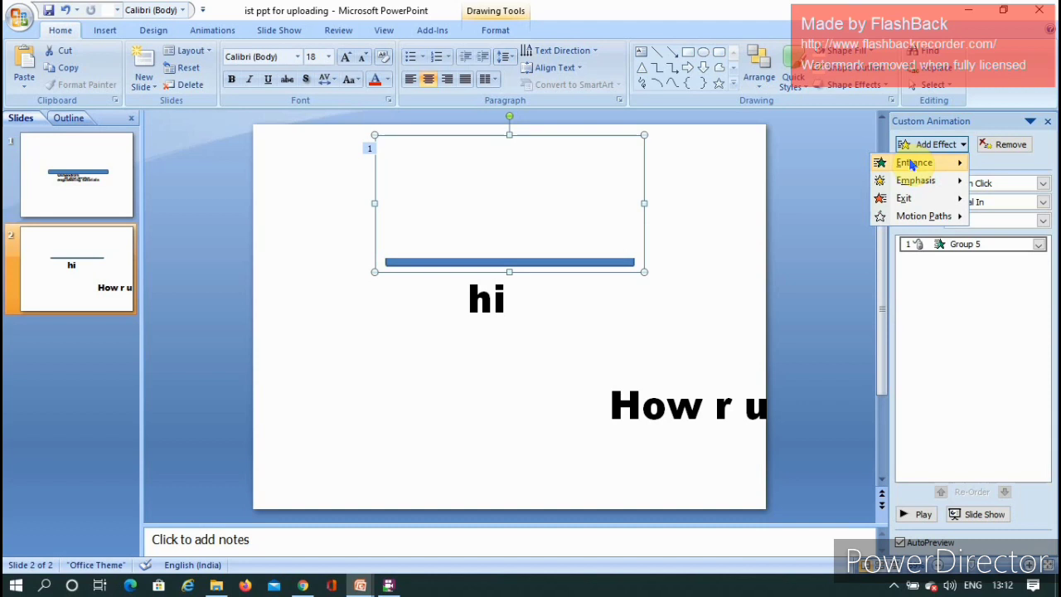
mouse_move(912, 165)
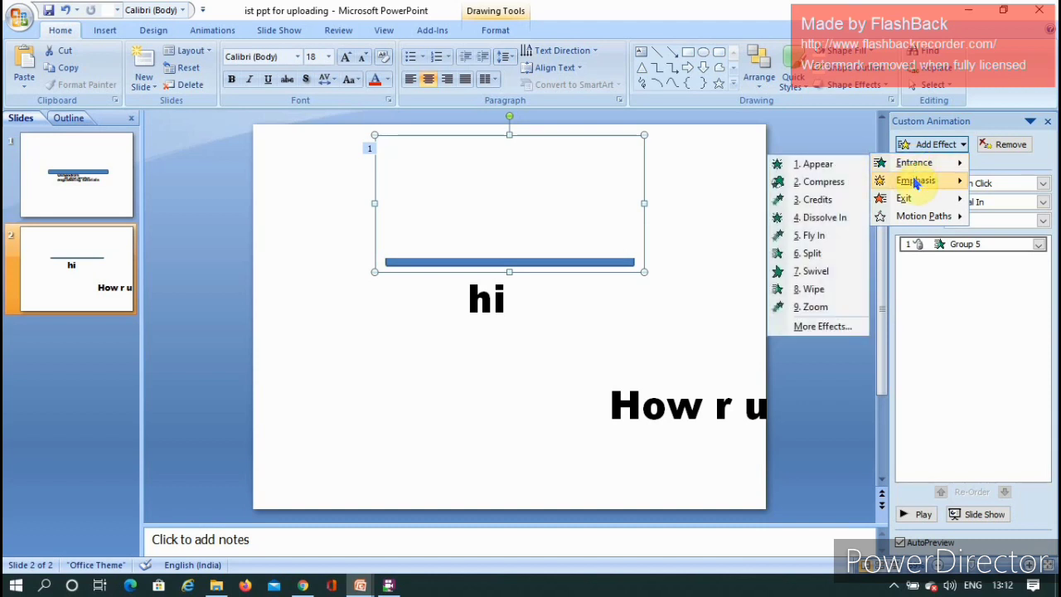
mouse_move(915, 209)
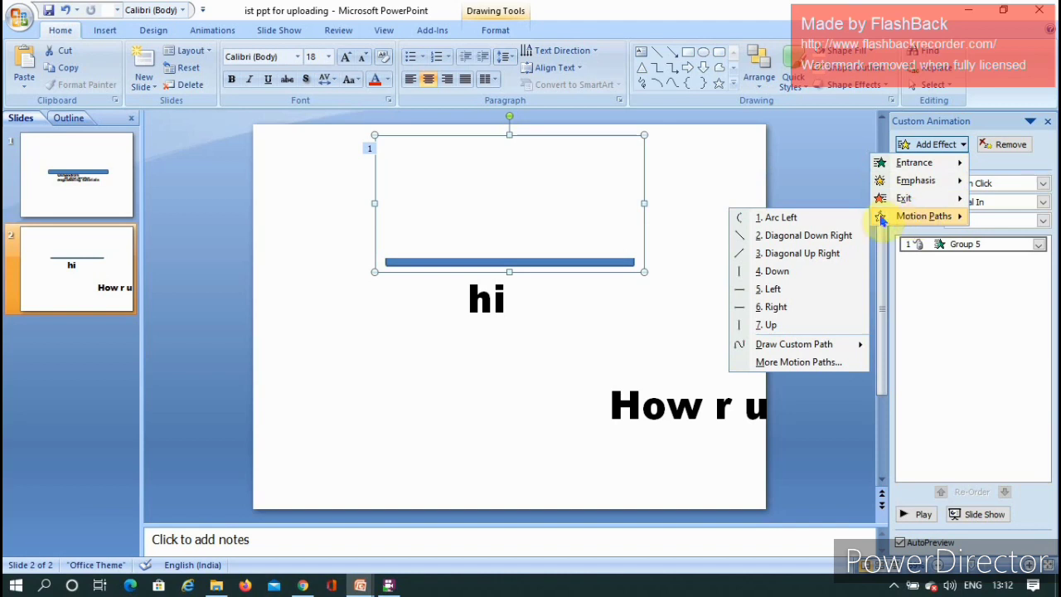
left_click(775, 271)
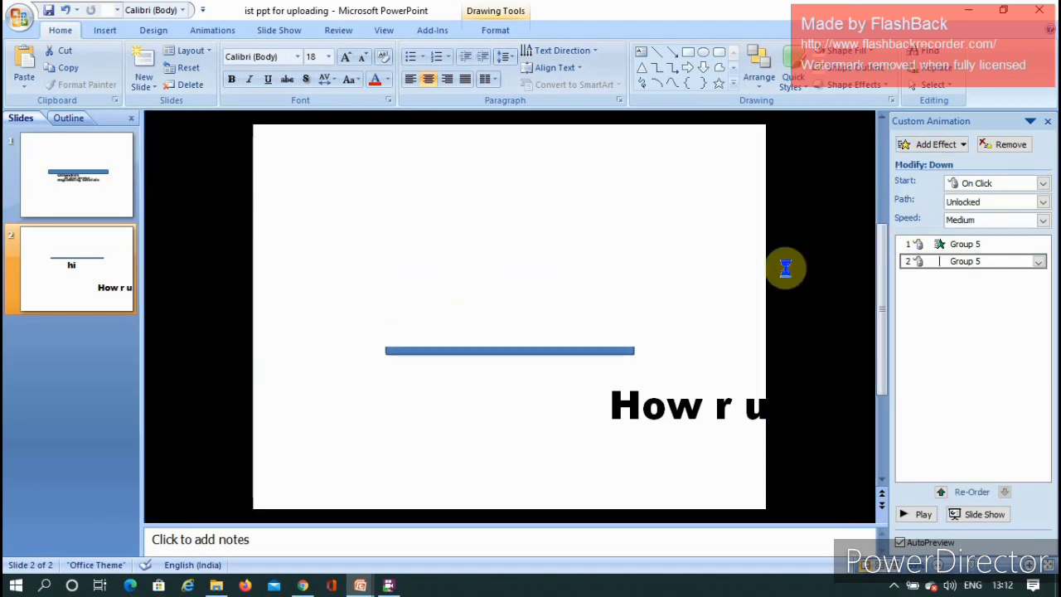